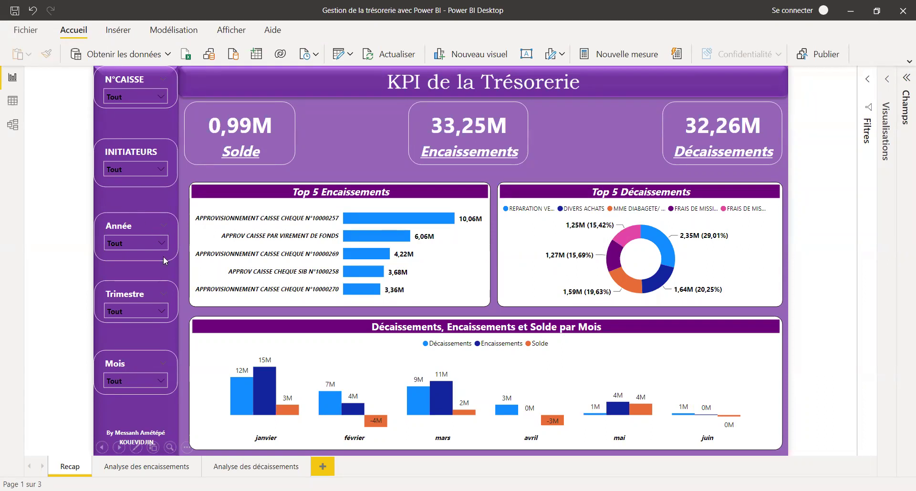
Step: Look over the Recap and Analyse des encaissements report pages, ending on the Analyse des décaissements page
click(127, 469)
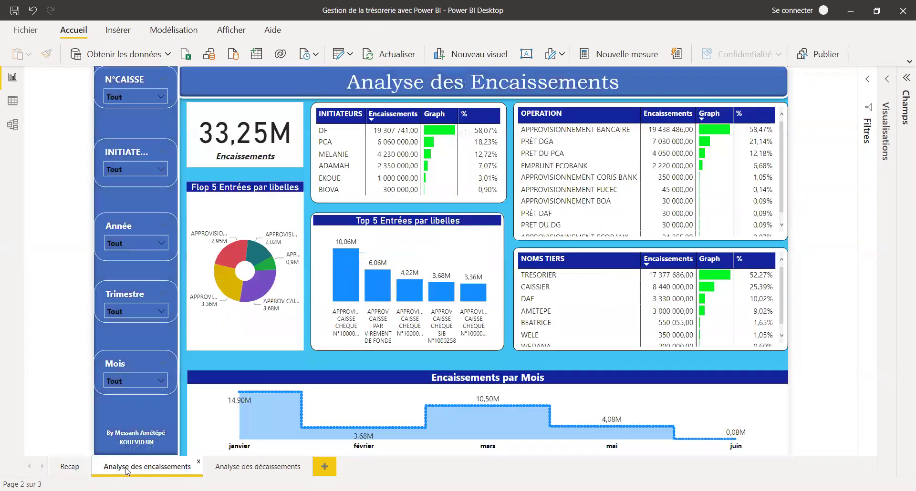
click(70, 468)
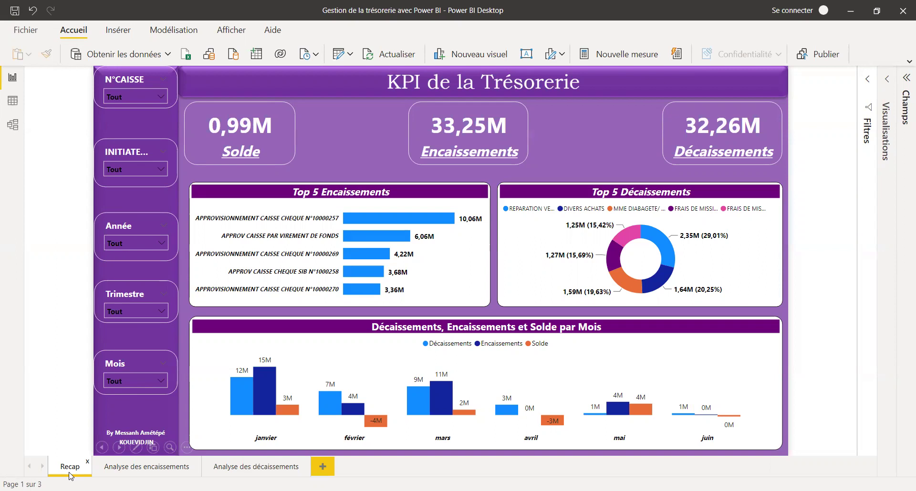
click(159, 476)
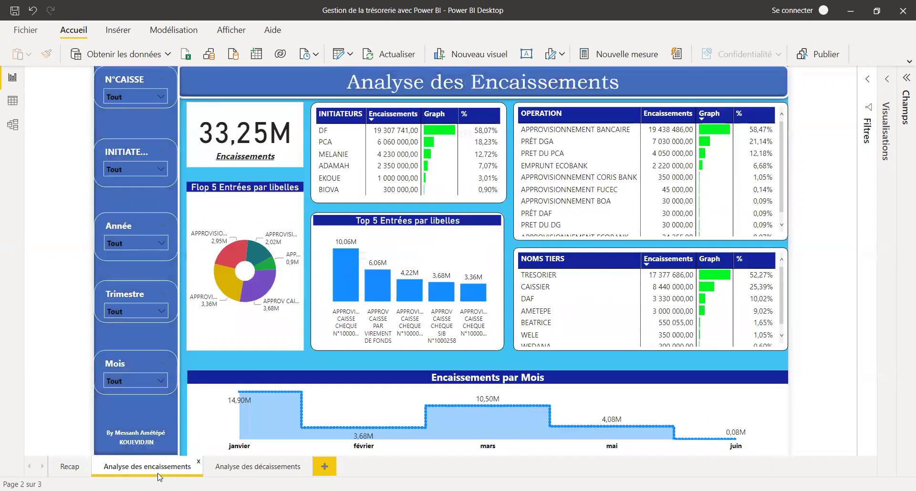
click(232, 473)
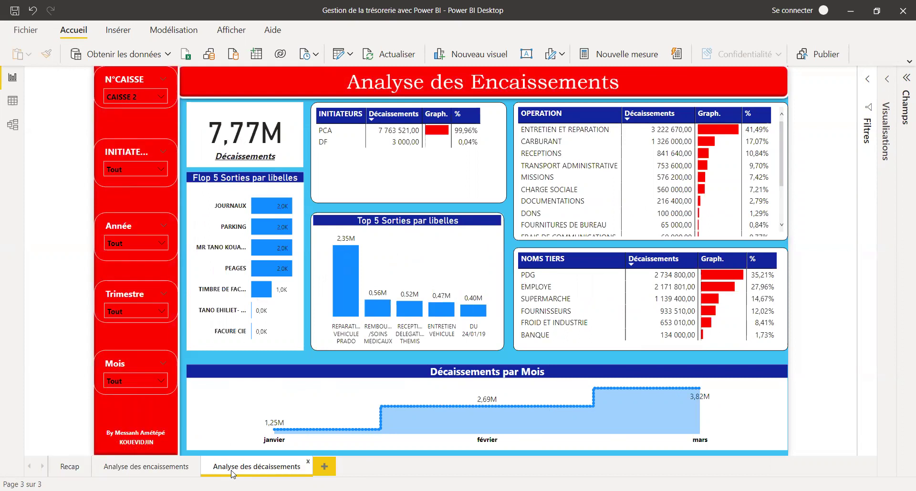
Step: Clear the N°CAISSE filter on the décaissements page, filter it to CAISSE 2 and look through the OPERATION table
click(151, 80)
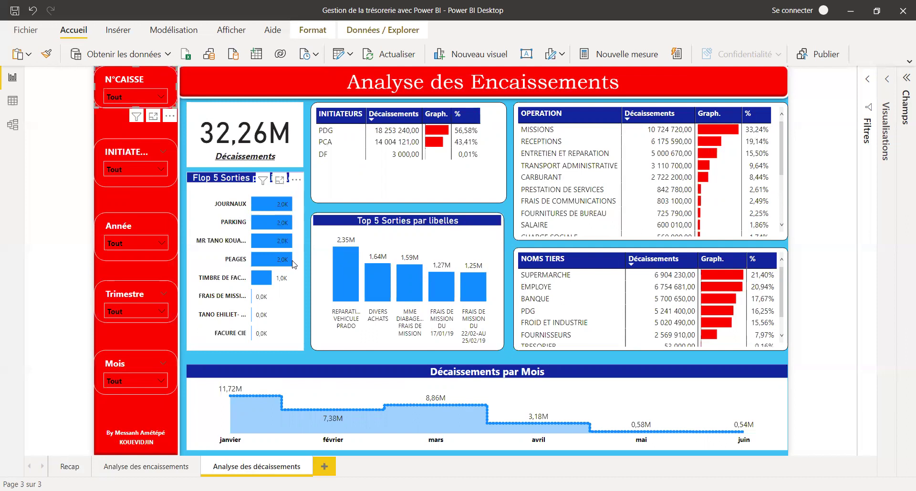
click(135, 98)
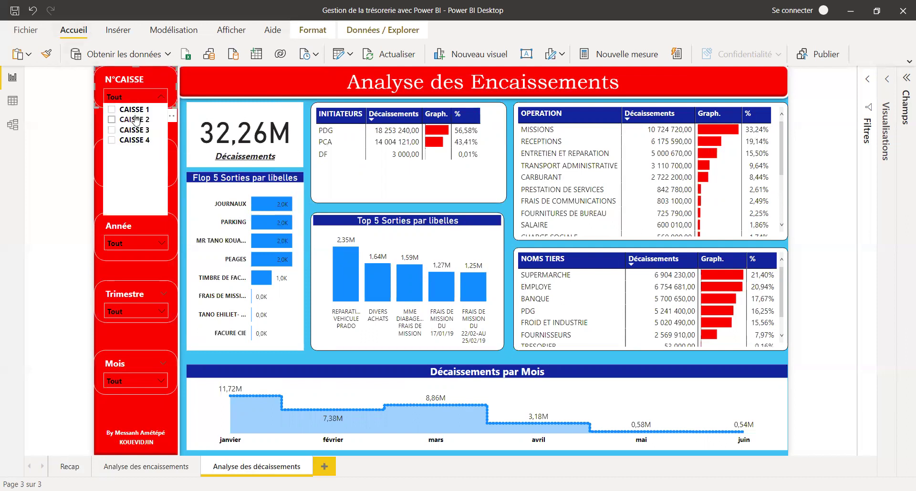
click(112, 120)
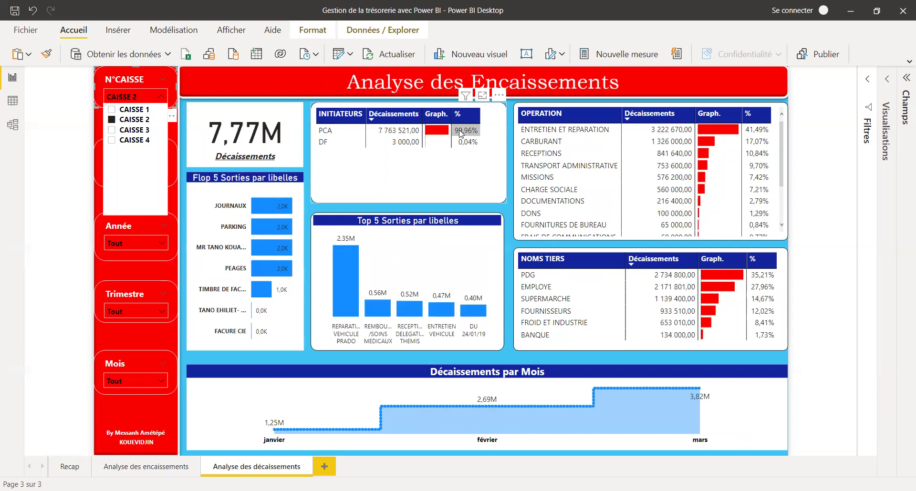
scroll(696, 155, down, 3)
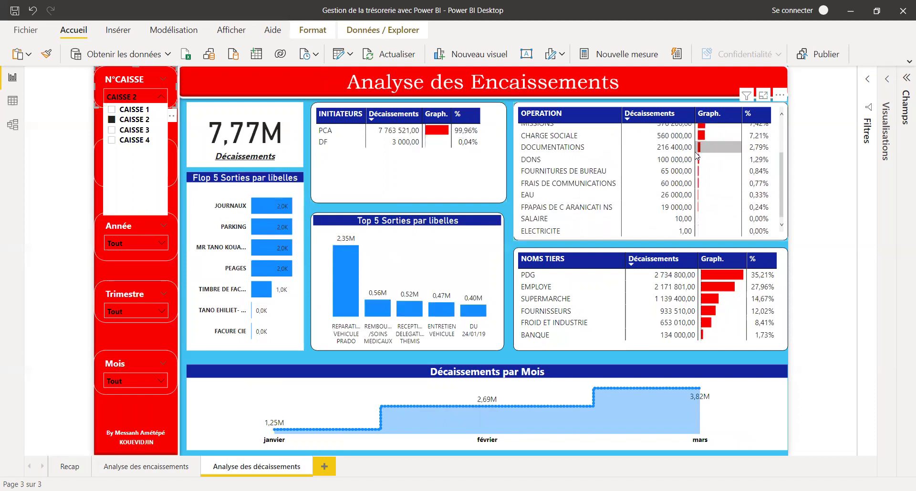
scroll(625, 196, up, 3)
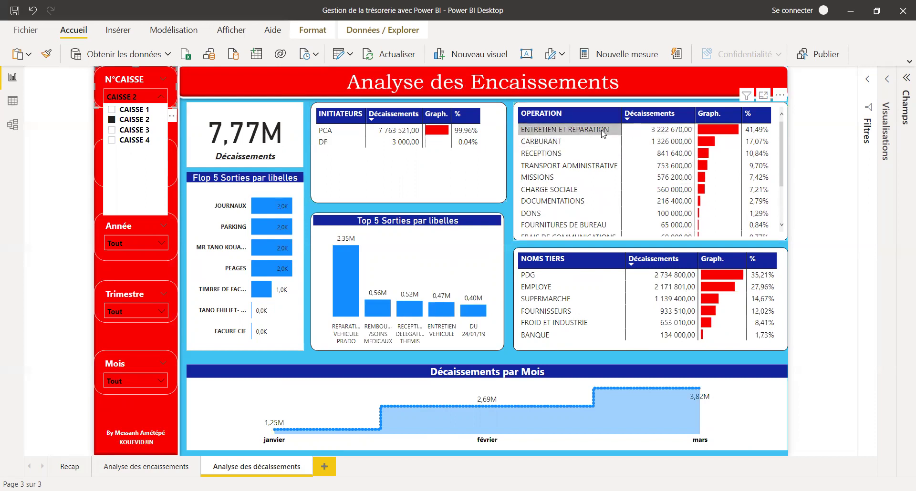
scroll(563, 164, down, 2)
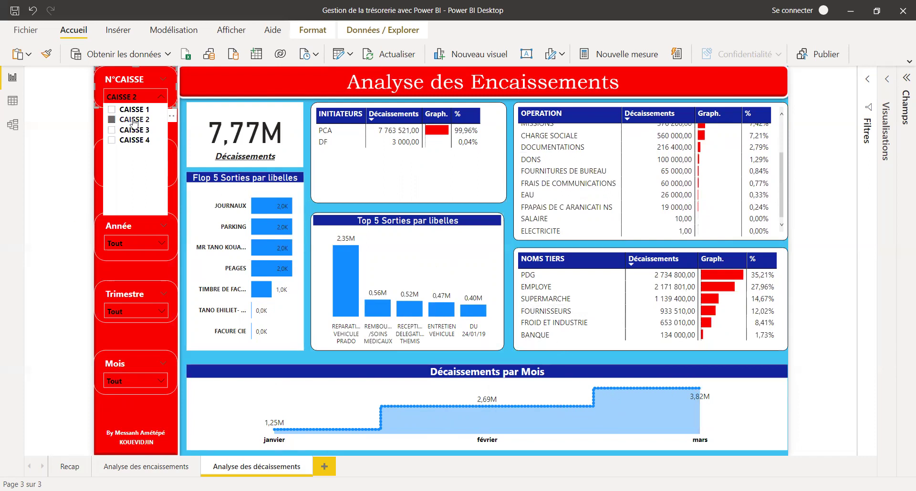
click(163, 98)
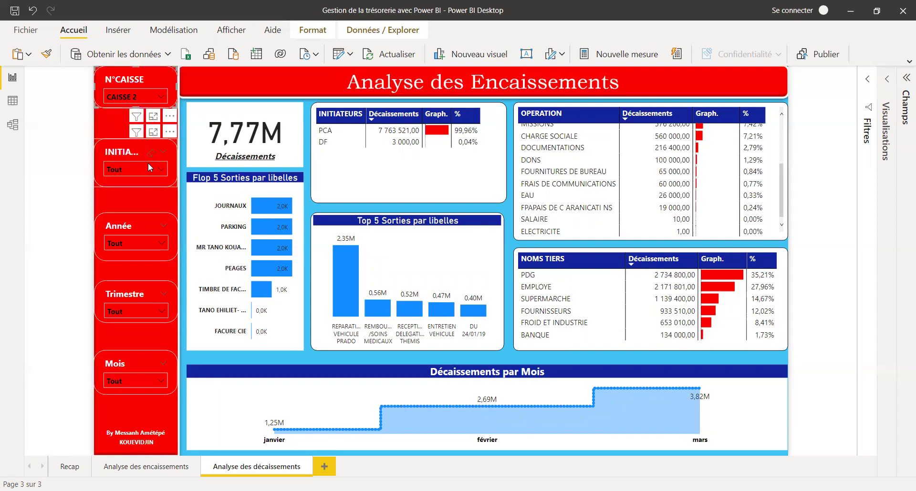
Step: Filter the décaissements page by Mois to janvier, février and mars together
click(128, 379)
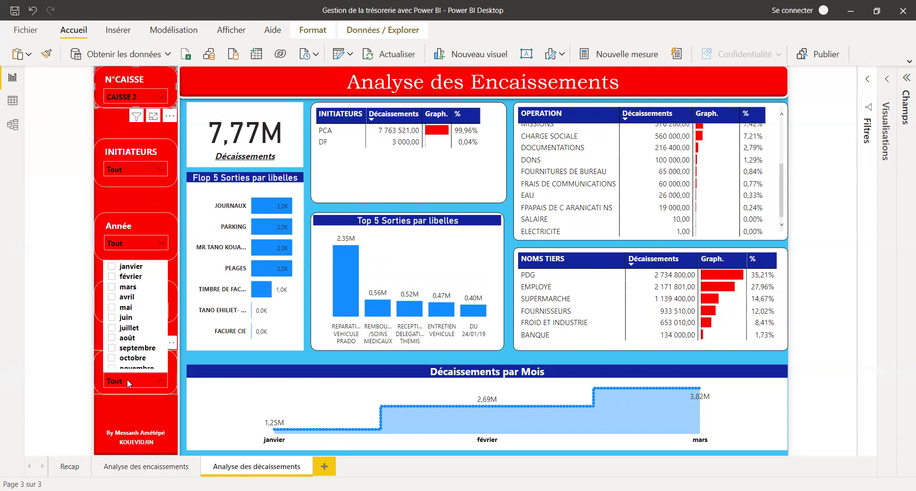
click(133, 270)
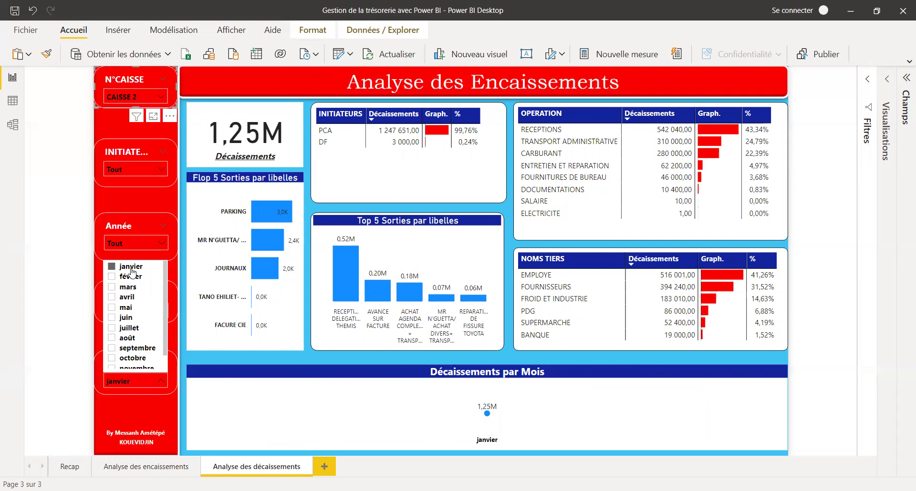
ctrl+click(133, 276)
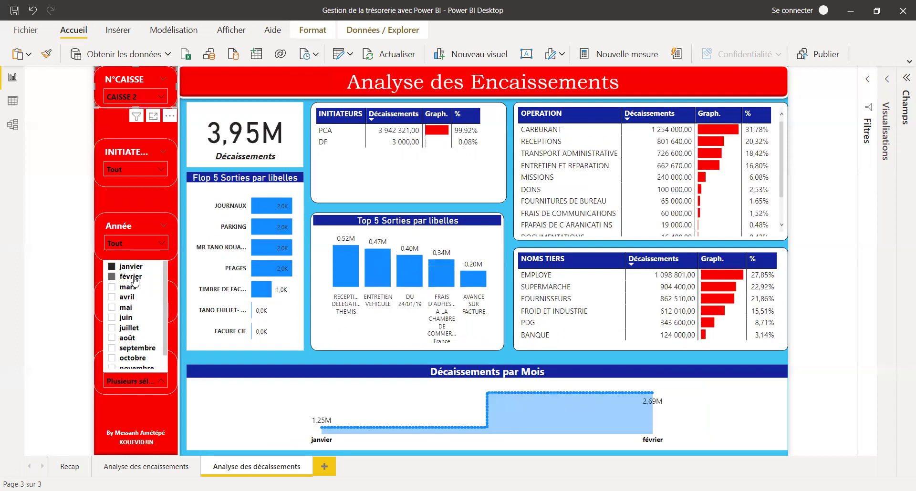
ctrl+click(123, 291)
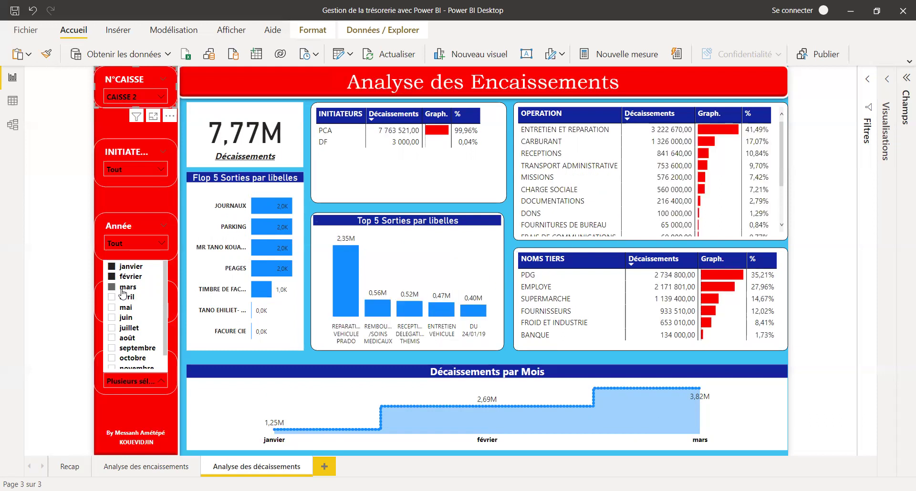
Step: Switch to the Analyse des encaissements page and filter Mois to janvier
click(157, 467)
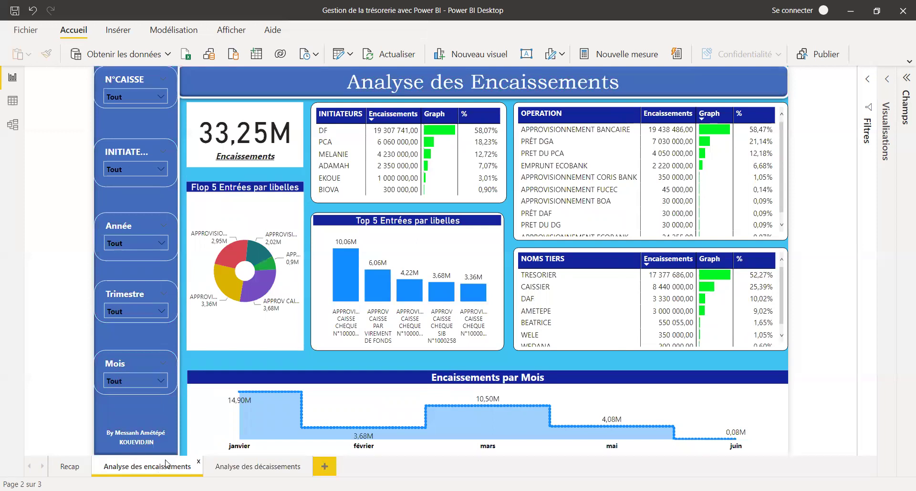
click(142, 376)
click(135, 269)
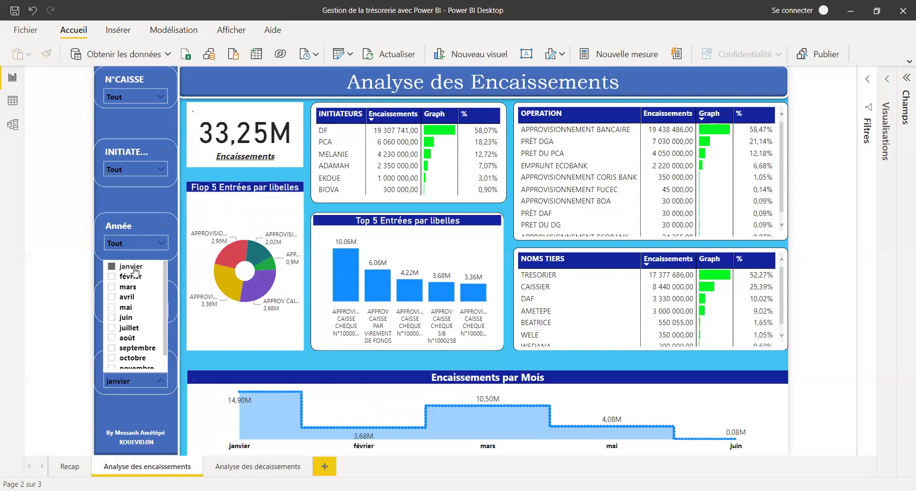
mouse_move(267, 133)
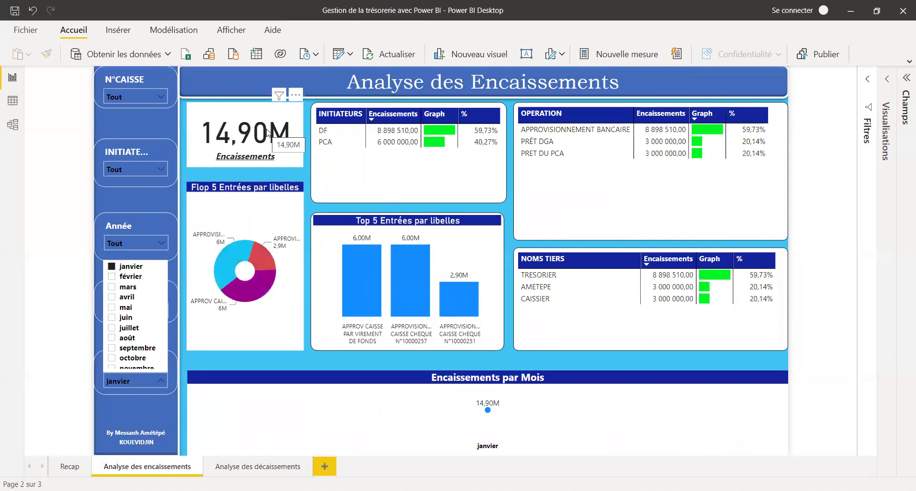
Step: Filter INITIATEURS on the encaissements page to the first listed initiator and check the available N°CAISSE choices
click(122, 169)
click(122, 170)
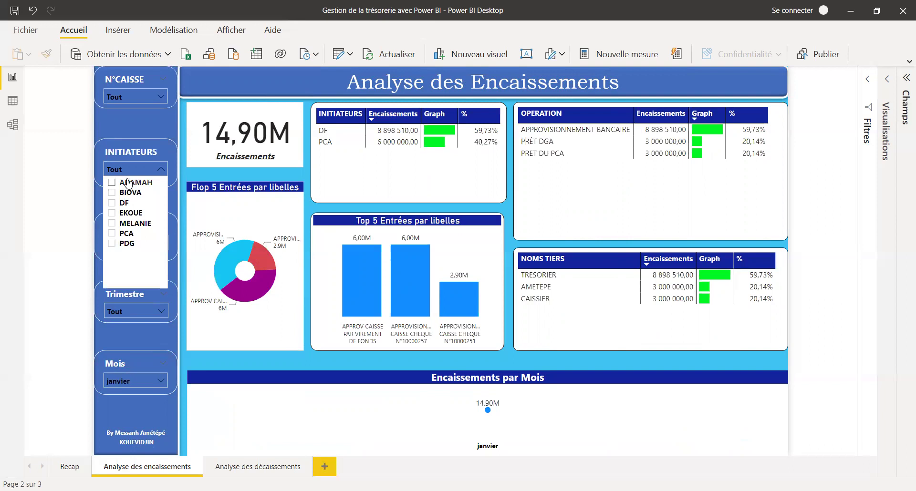
click(129, 183)
click(136, 93)
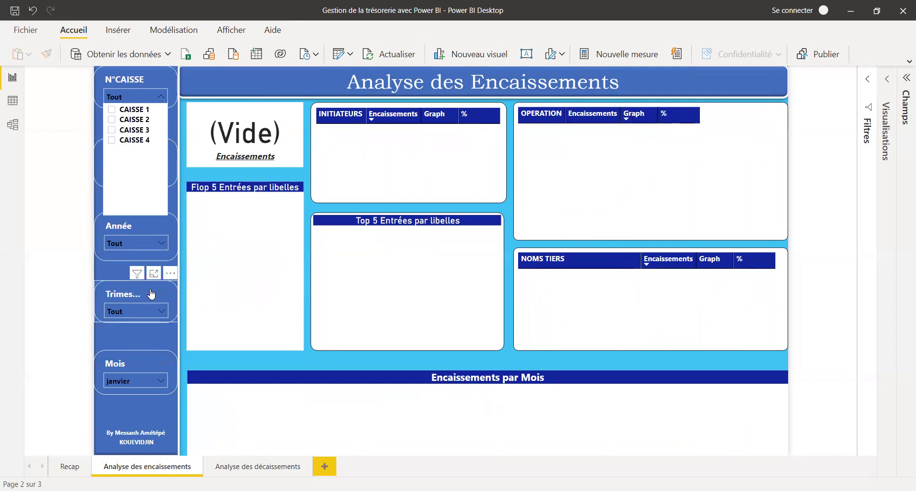
click(116, 267)
Step: Filter INITIATEURS one at a time by the second initiator through PCA, and clear the INITIATEURS filter
click(138, 170)
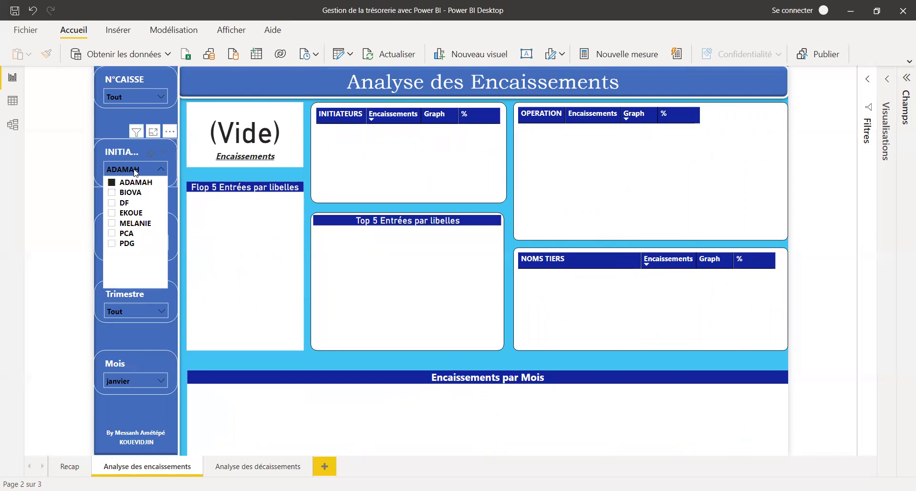
click(130, 193)
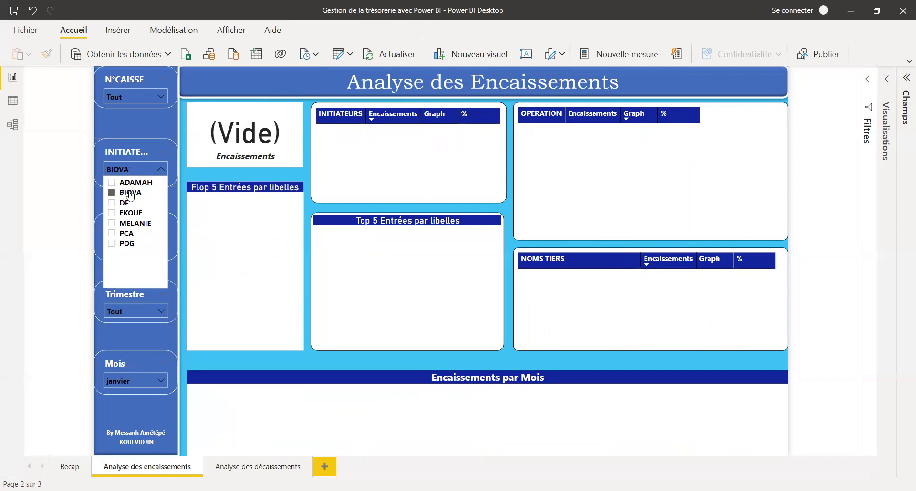
click(126, 204)
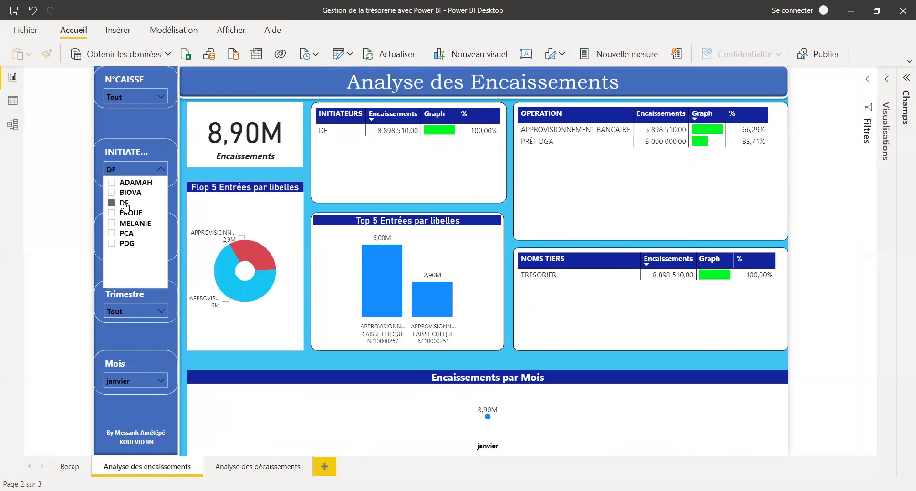
click(132, 214)
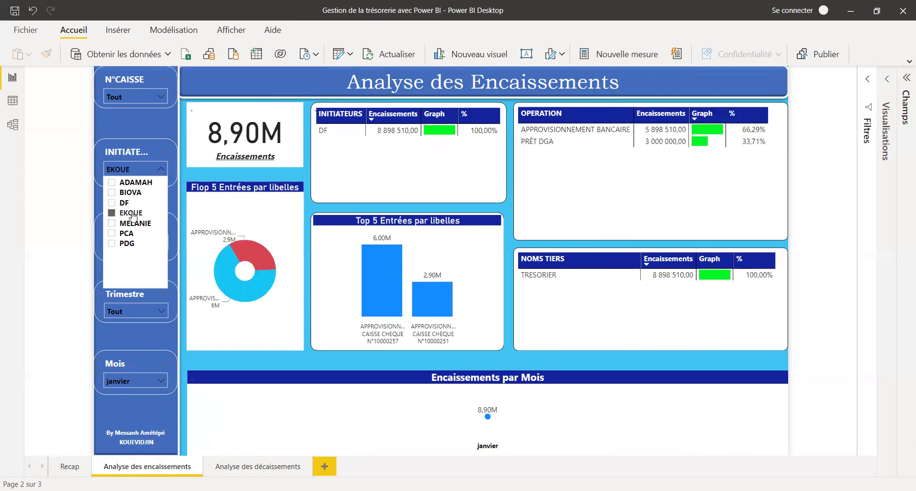
click(133, 224)
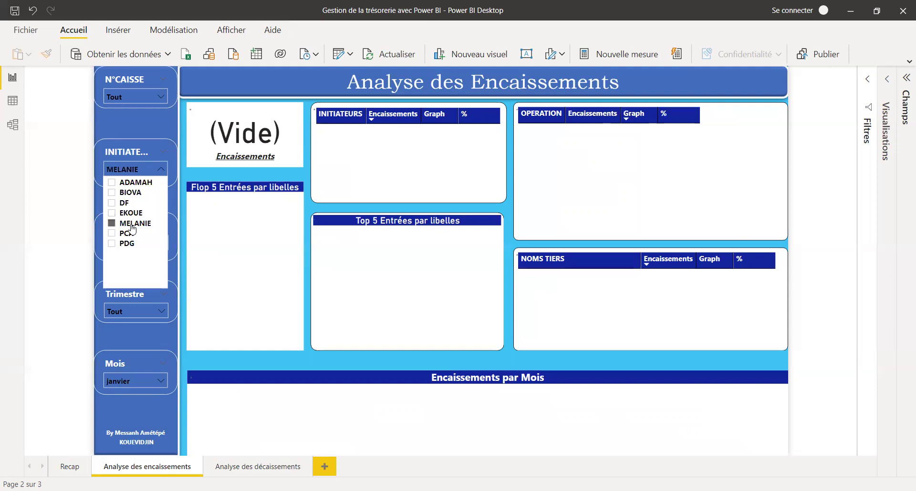
click(136, 233)
click(153, 152)
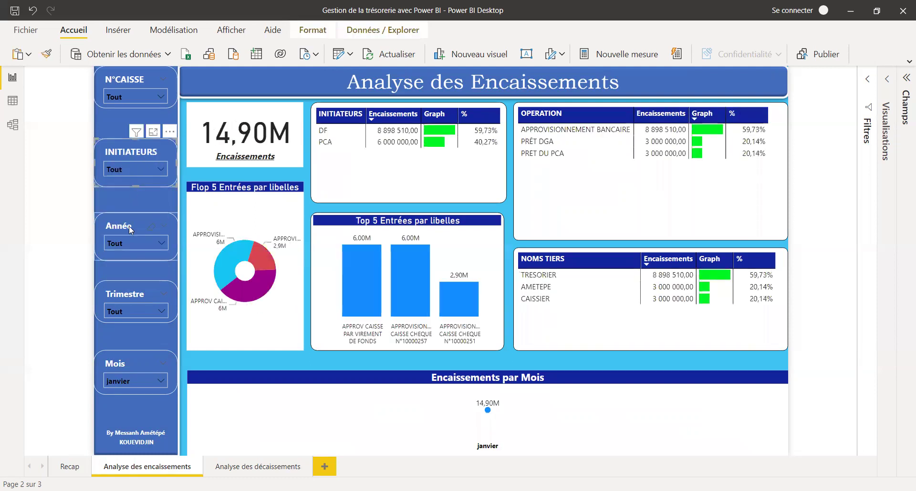
Step: Check the Année filter's choices and clear the Mois filter on the encaissements page
click(120, 246)
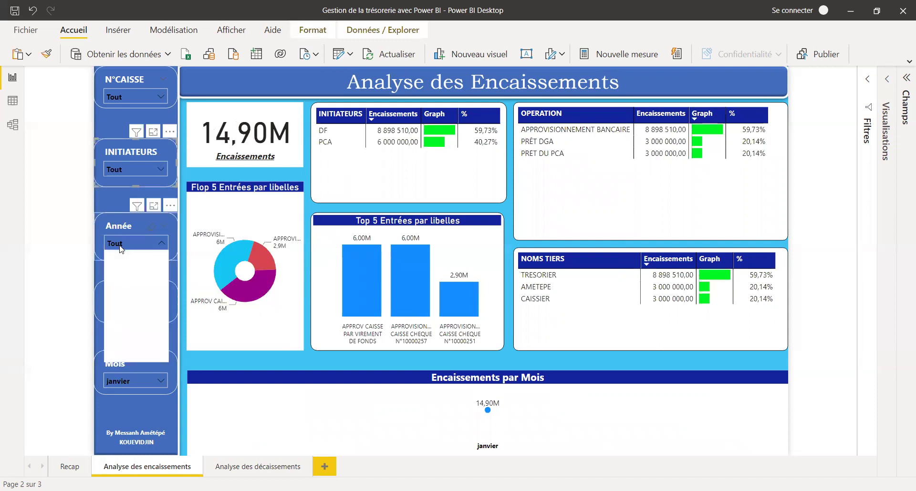
click(106, 201)
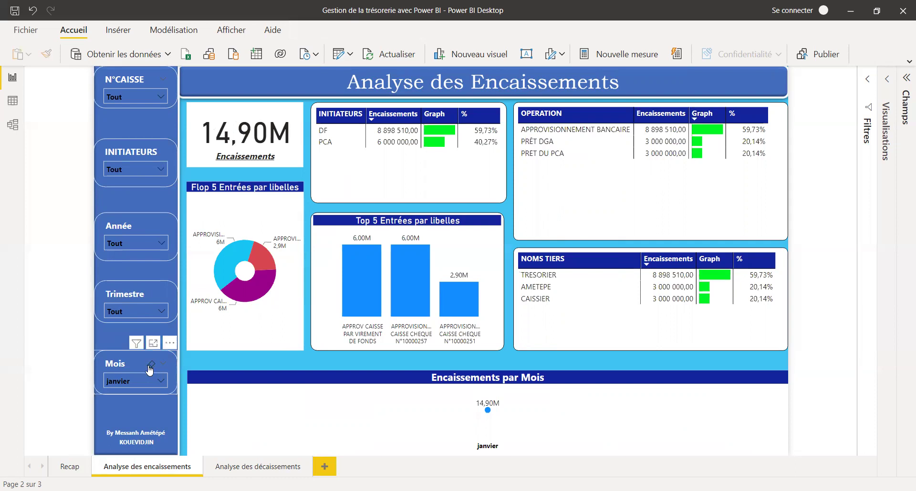
click(150, 365)
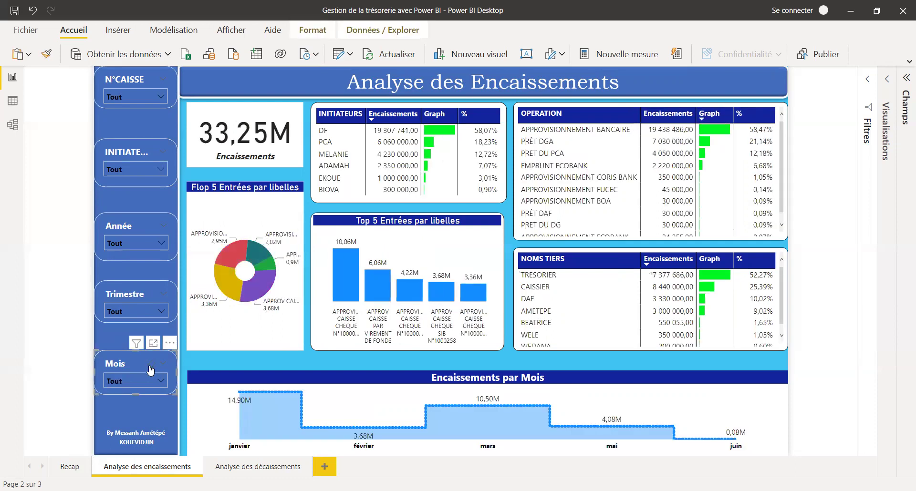
Step: Return to the Recap page and filter Mois to janvier, février and mars together
click(61, 470)
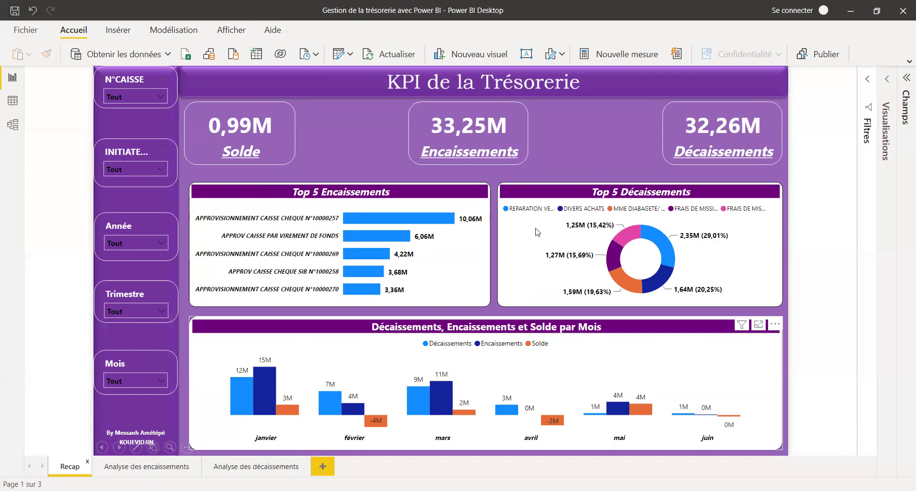
click(121, 380)
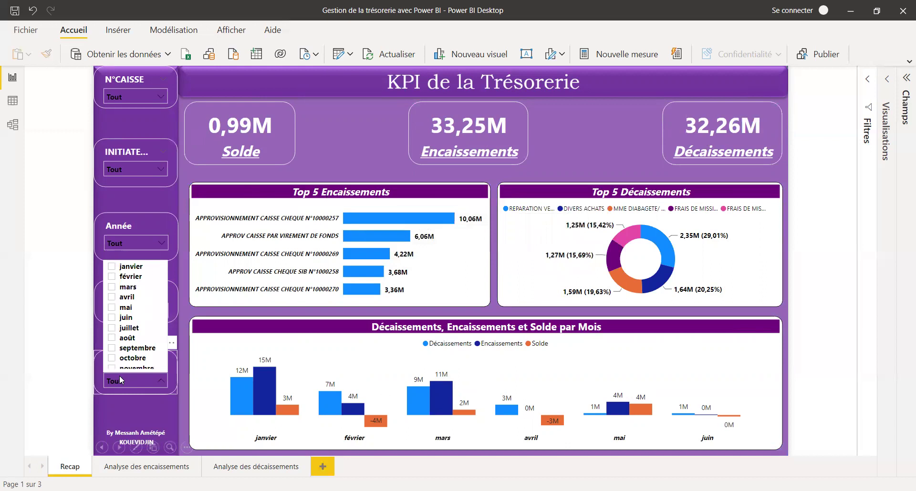
click(126, 268)
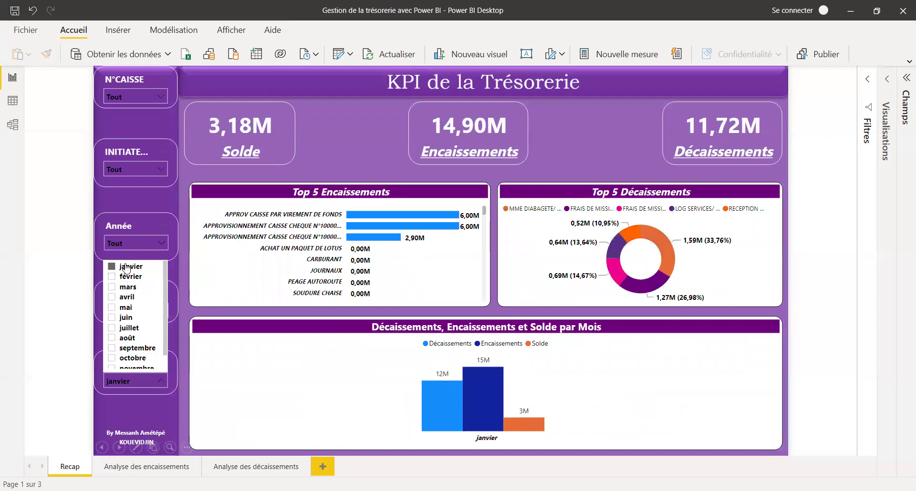
click(125, 277)
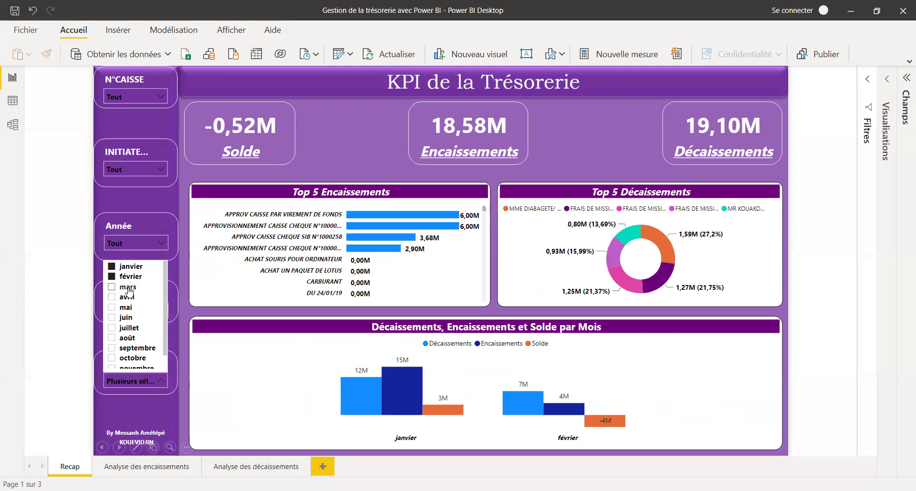
click(127, 289)
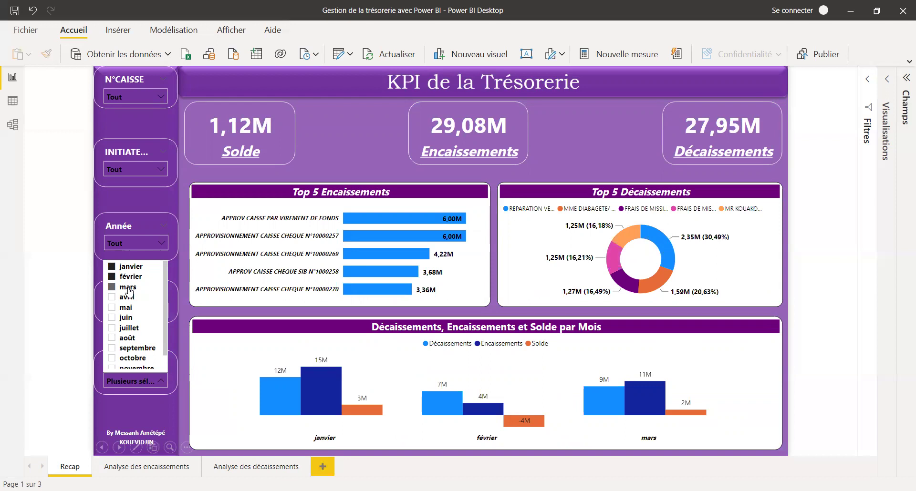
click(154, 199)
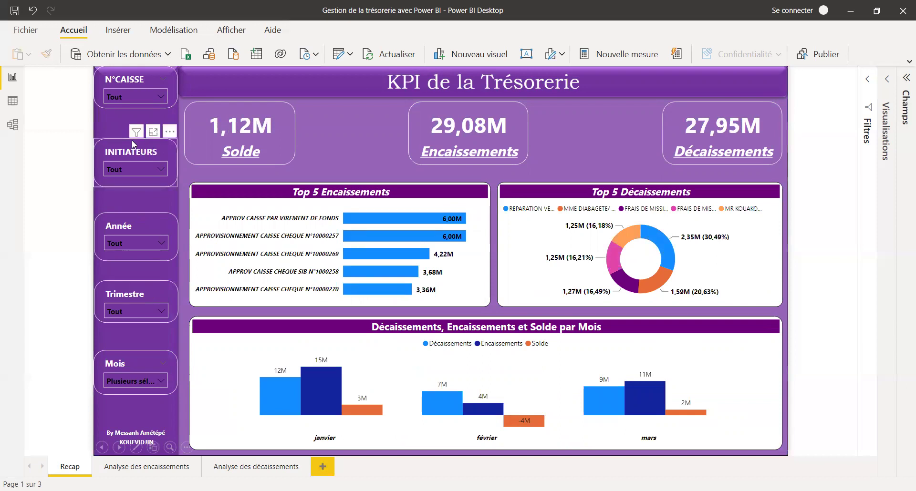
Step: Filter the Recap page to CAISSE 2 in N°CAISSE
click(121, 96)
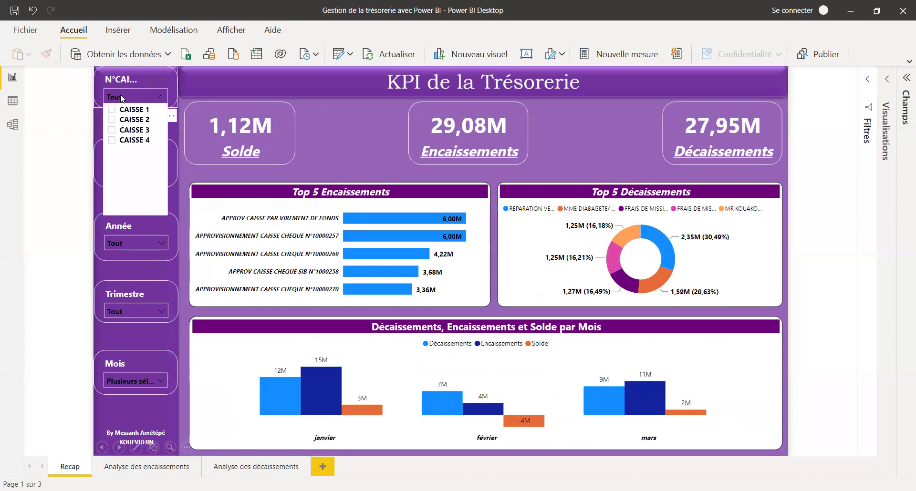
click(138, 119)
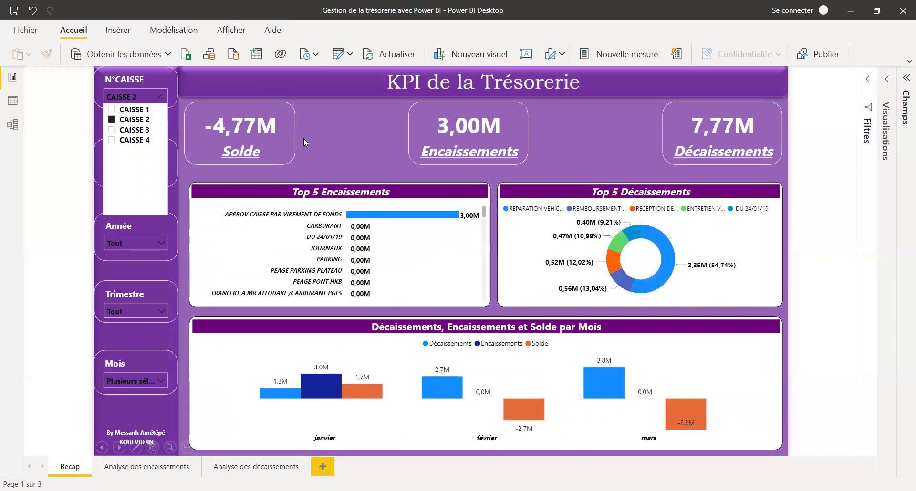
click(327, 139)
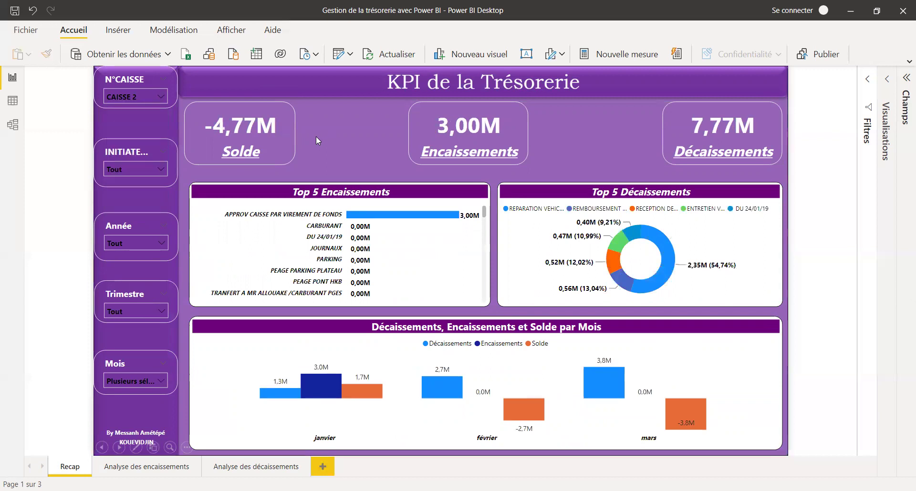